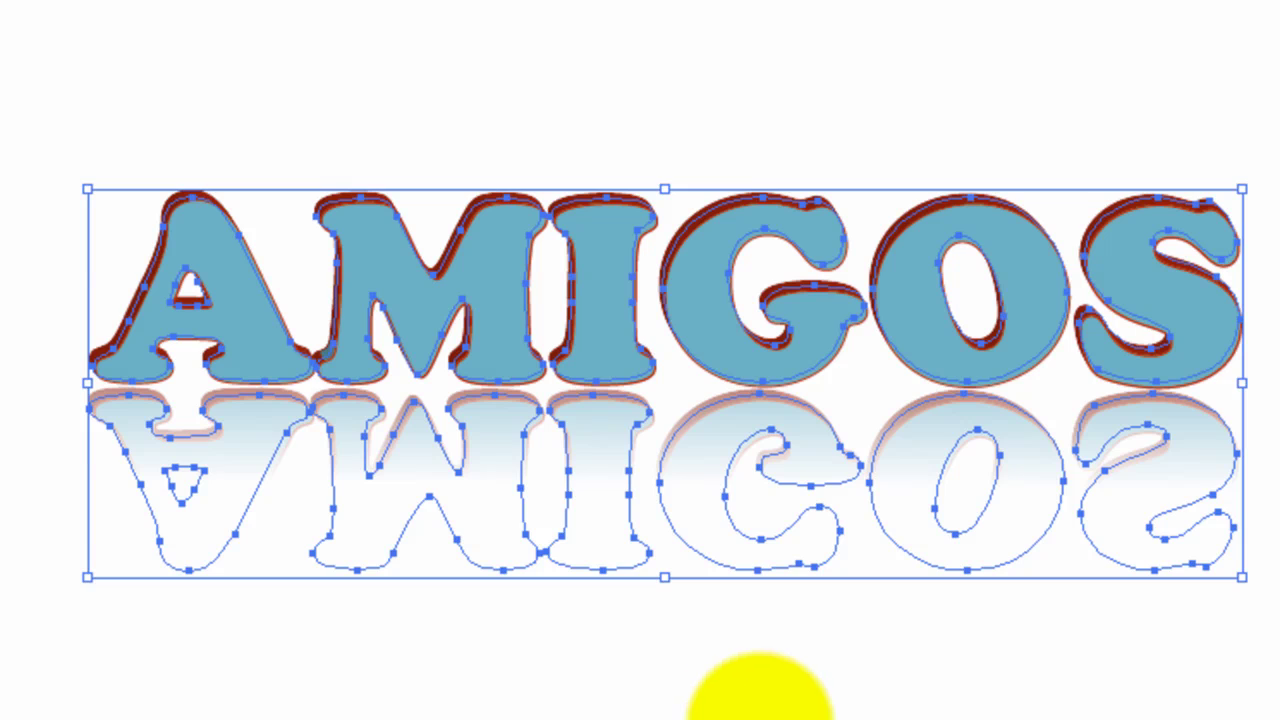
Step: Deselect the finished reflection example to move to the blue AMIGOS working document
left_click(760, 680)
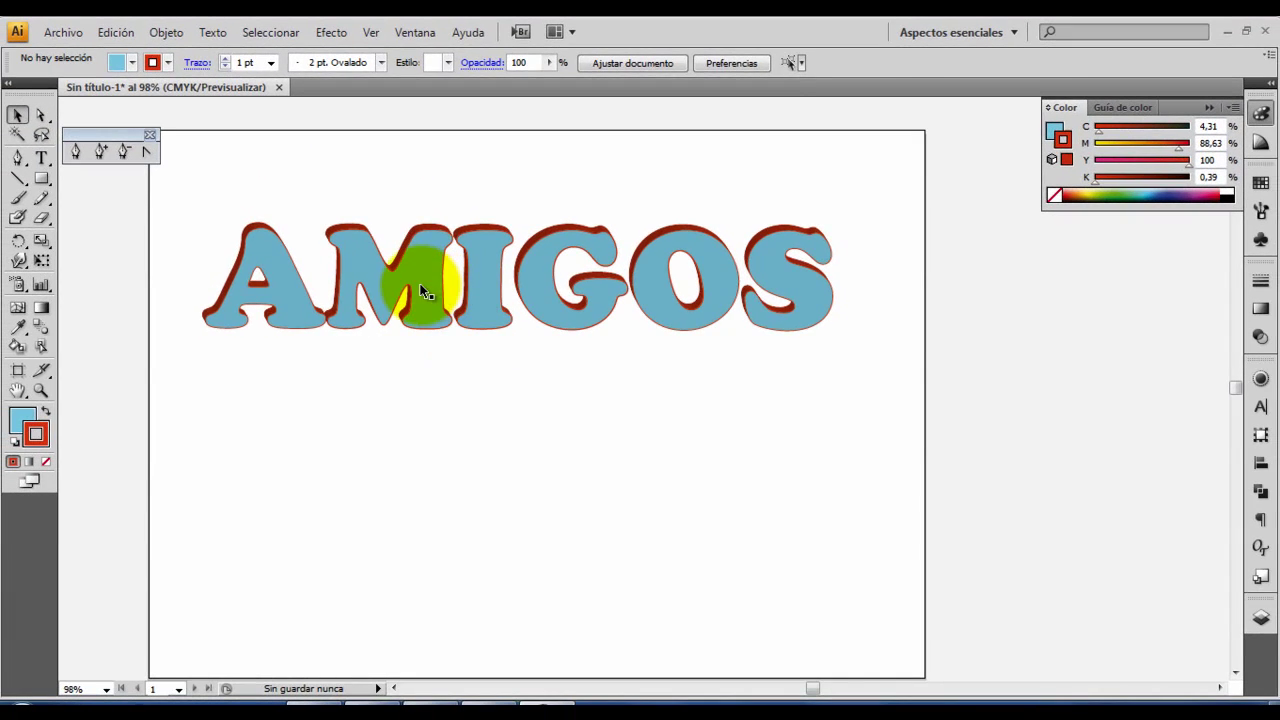
Step: Convert the AMIGOS text to outlines with Texto > Crear contornos
left_click(421, 289)
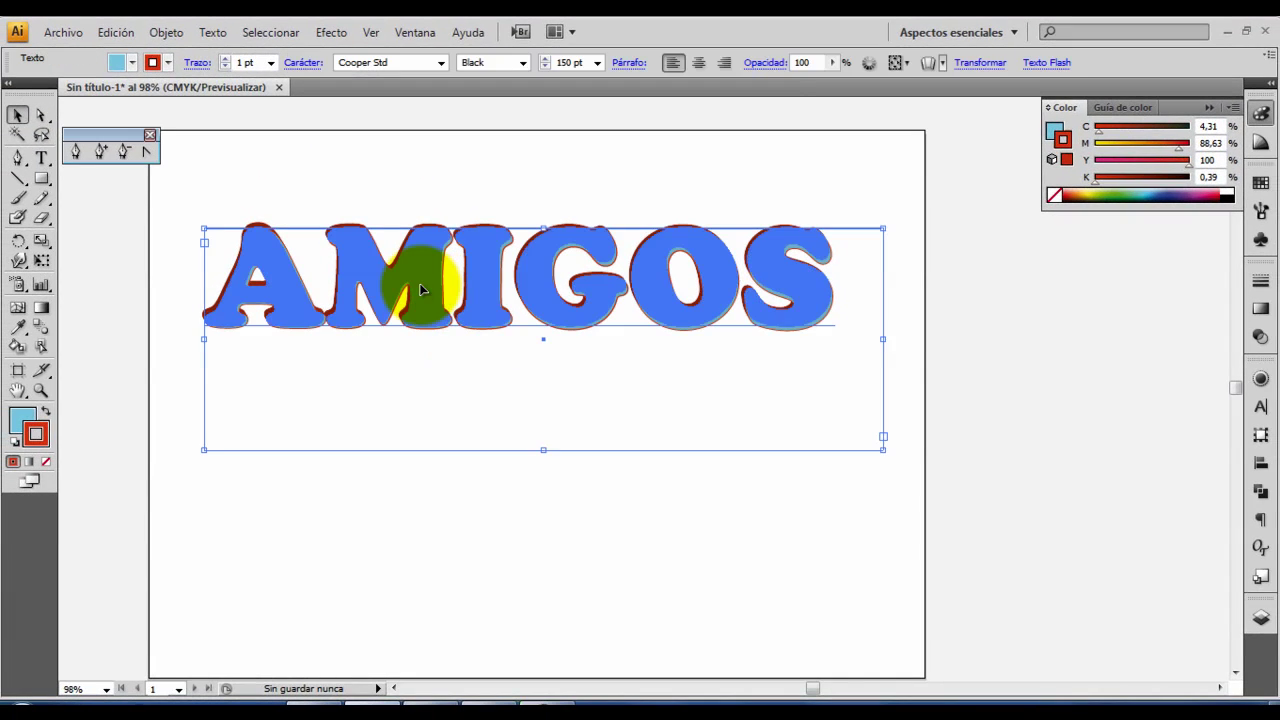
left_click(208, 33)
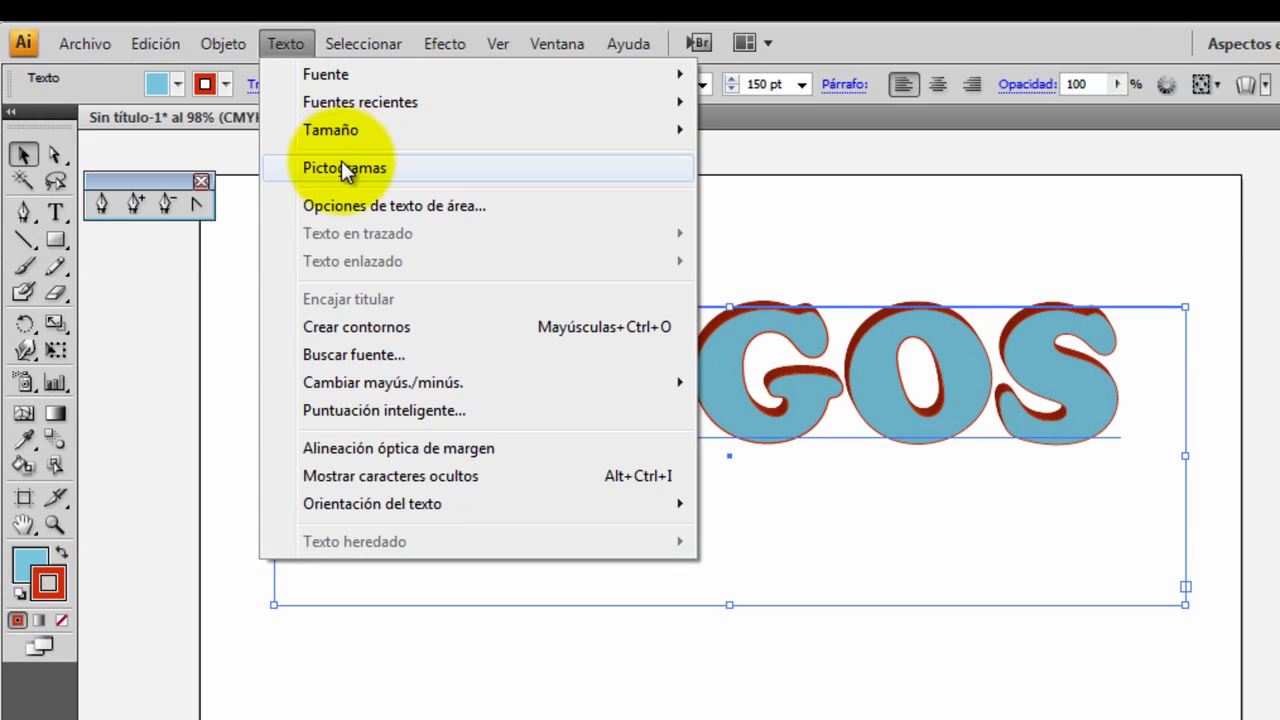
left_click(359, 329)
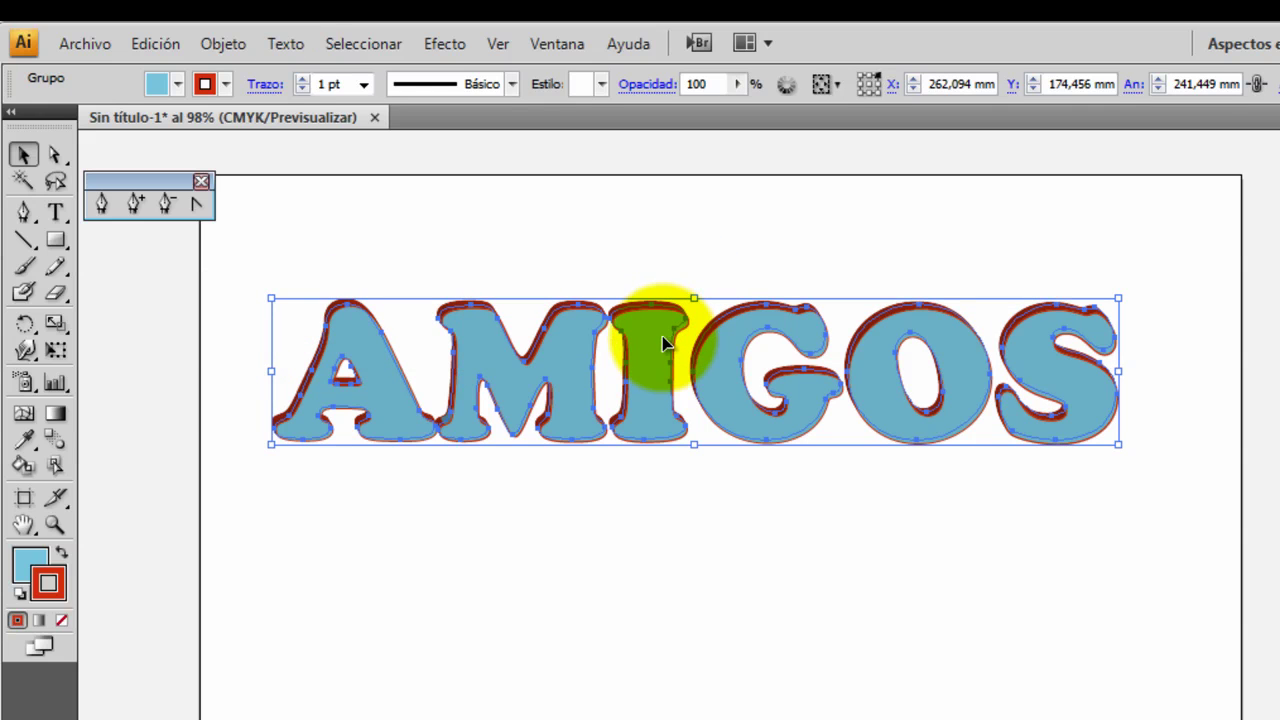
Step: Make a vertically flipped copy of outlined AMIGOS, butted against the original's baseline
left_click_drag(646, 340, 645, 372)
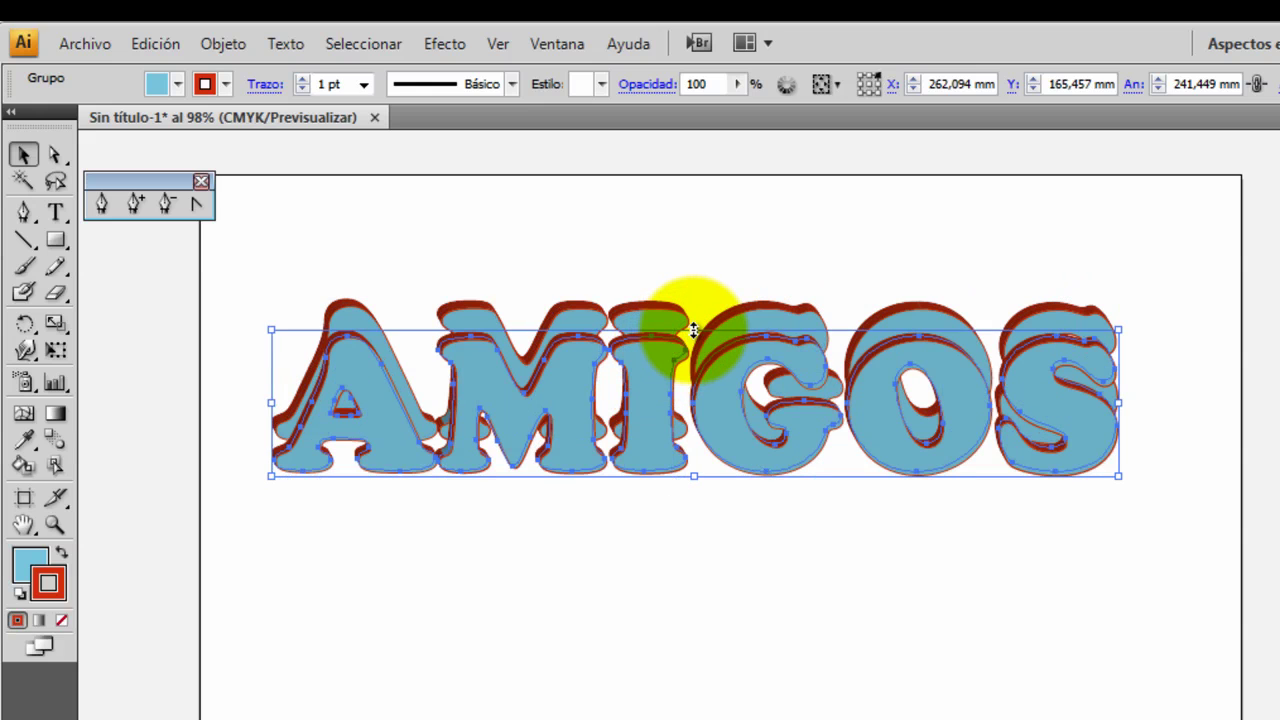
mouse_move(693, 331)
left_mouse_down()
mouse_move(674, 429)
mouse_move(674, 618)
mouse_move(655, 578)
left_mouse_up()
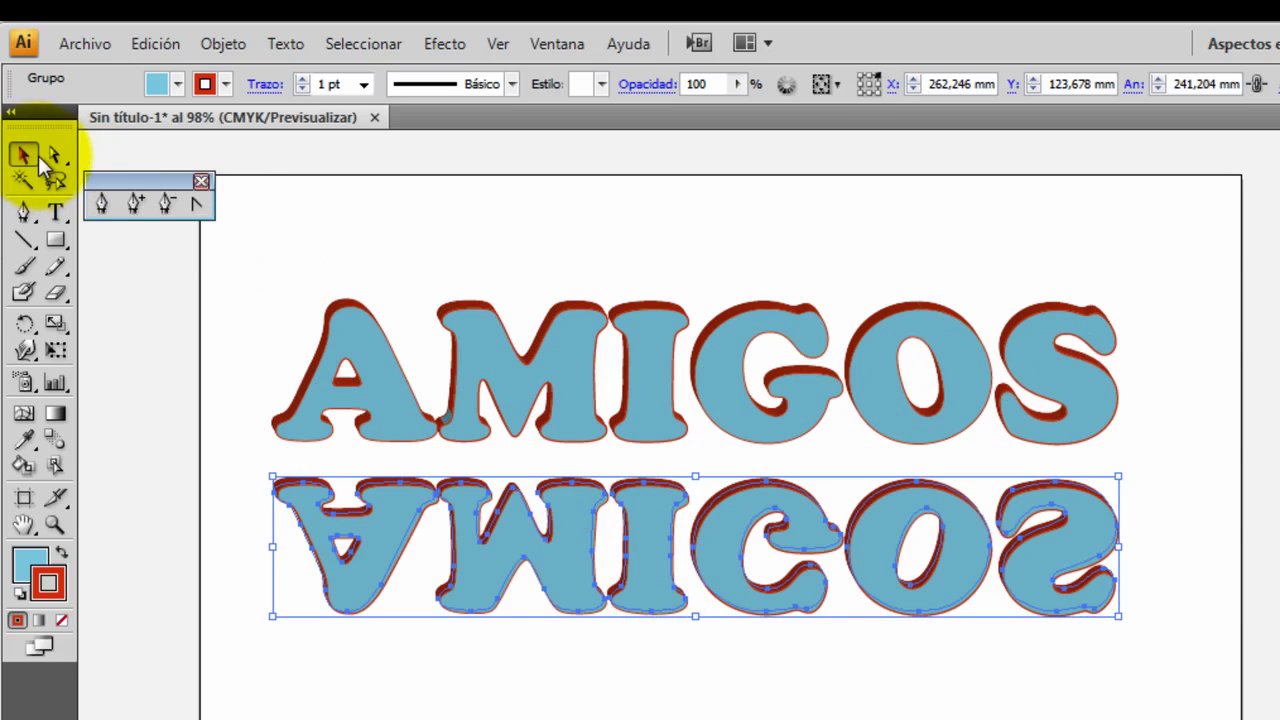
left_click_drag(575, 550, 570, 525)
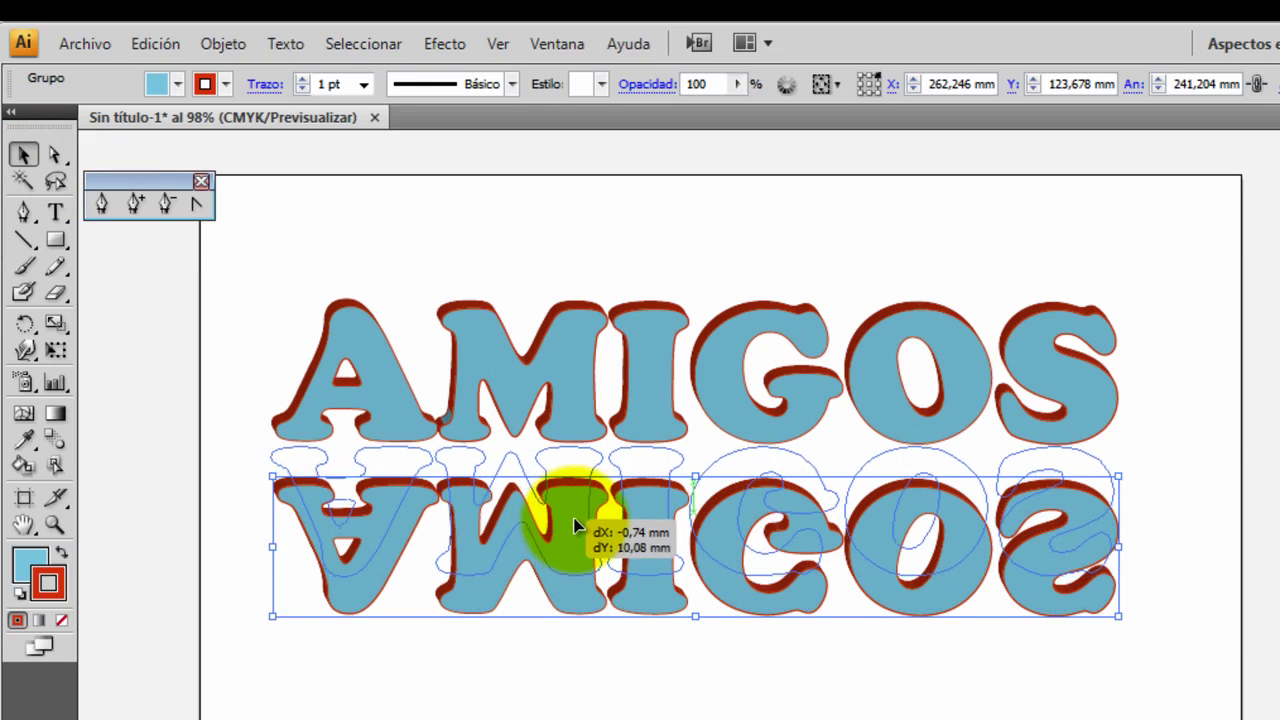
left_click_drag(568, 525, 571, 522)
left_click(594, 692)
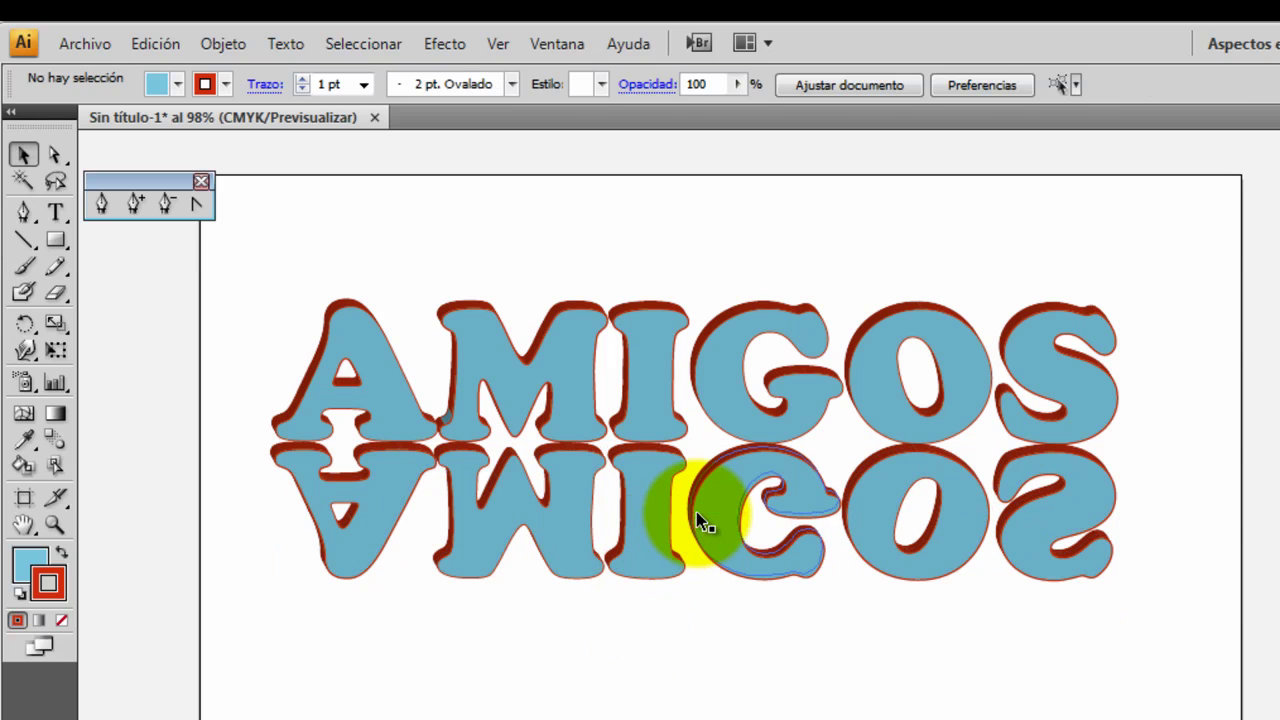
mouse_move(695, 519)
left_mouse_down()
mouse_move(697, 535)
mouse_move(707, 510)
left_mouse_up()
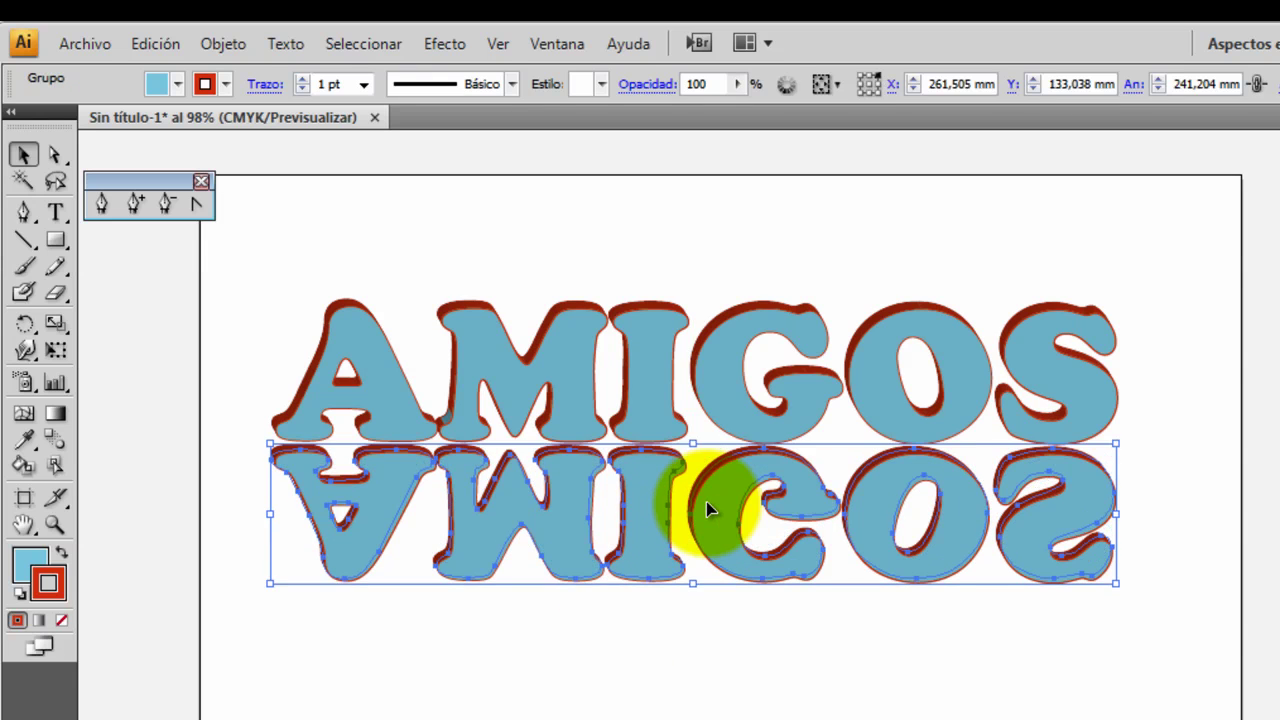
left_click(658, 612)
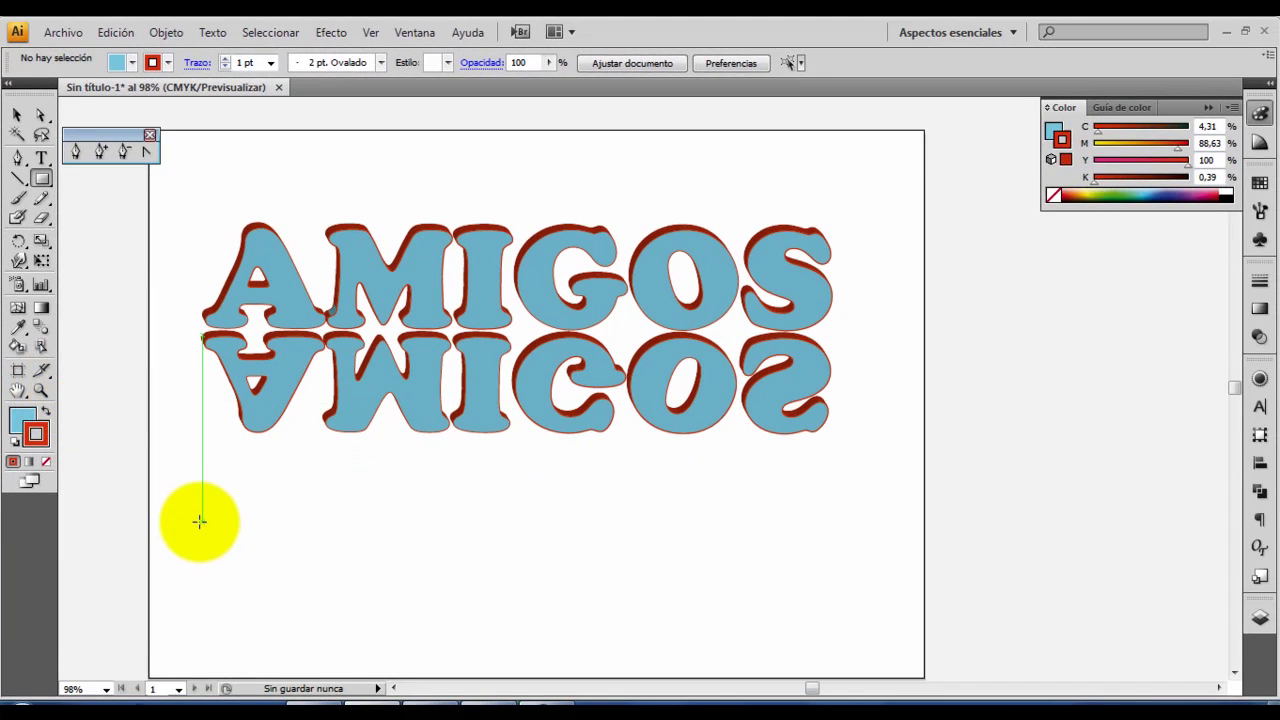
Step: Draw a wide rectangle below the text with no stroke and a white-to-black gradient fill
left_click_drag(201, 522, 878, 658)
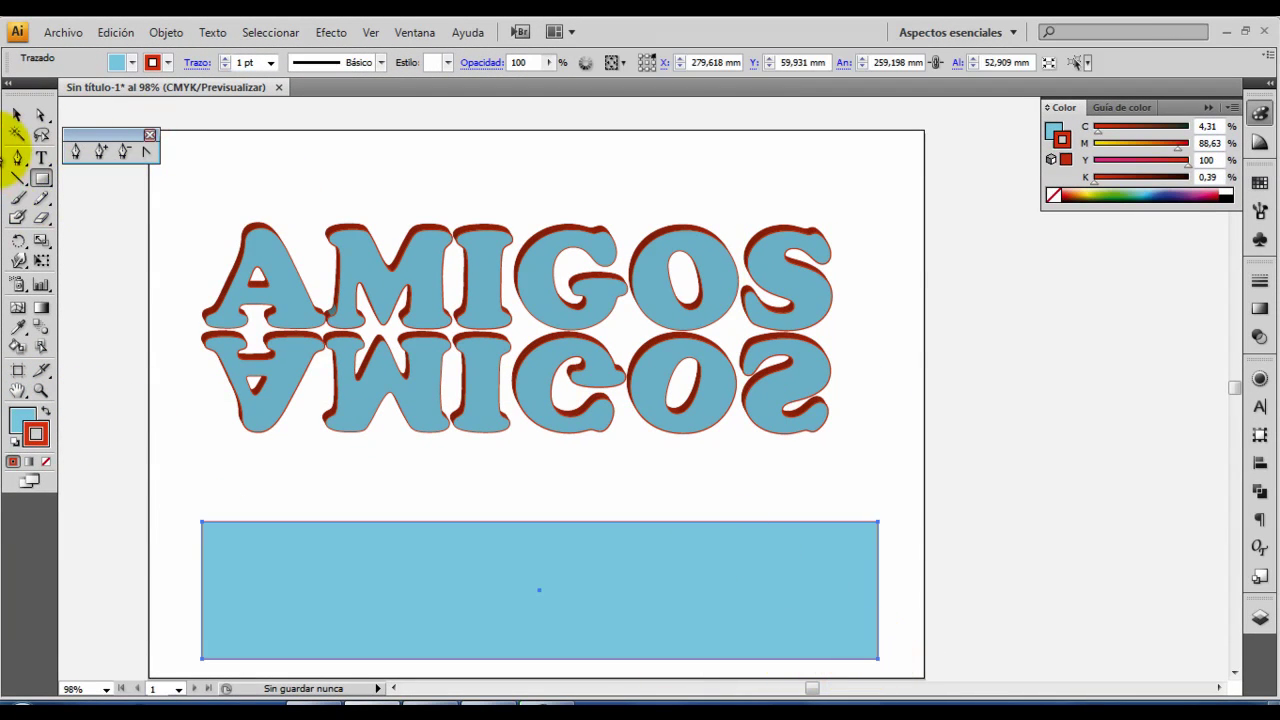
left_click(46, 463)
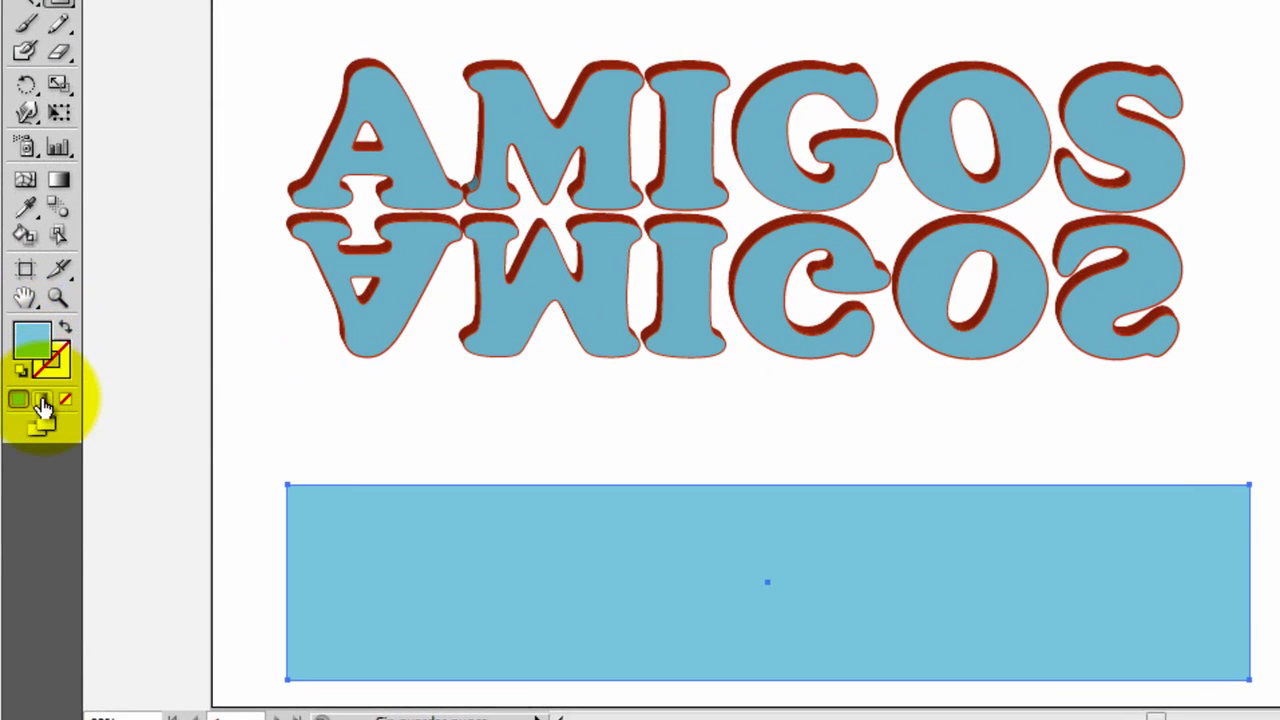
left_click(29, 462)
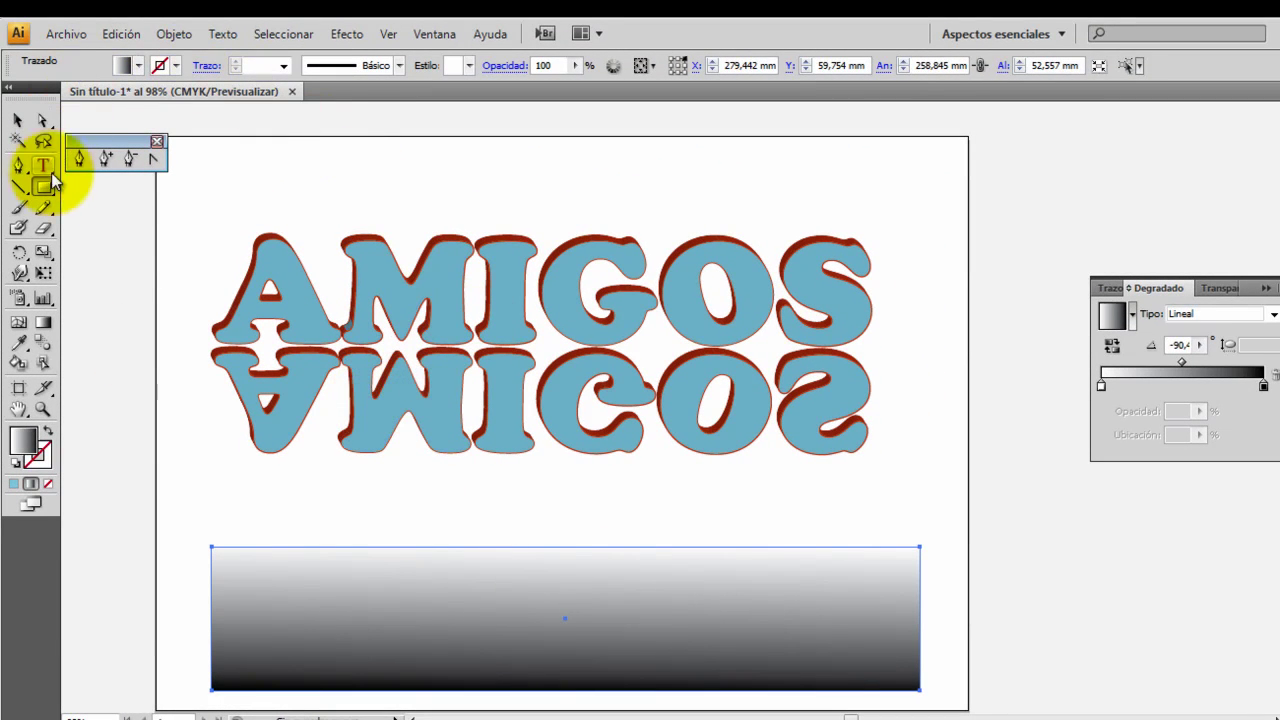
Step: Set the rectangle's gradient vertical, white at top, and move it over the mirrored AMIGOS
left_click(45, 321)
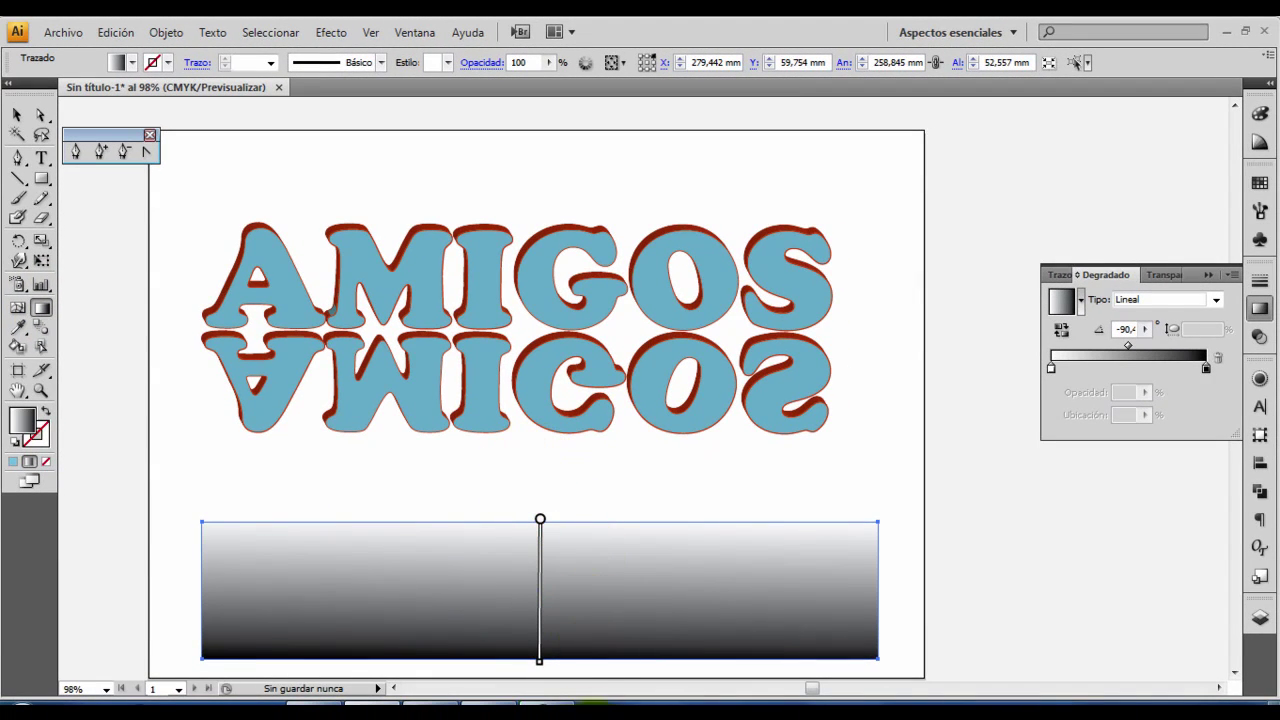
left_click_drag(540, 662, 650, 690)
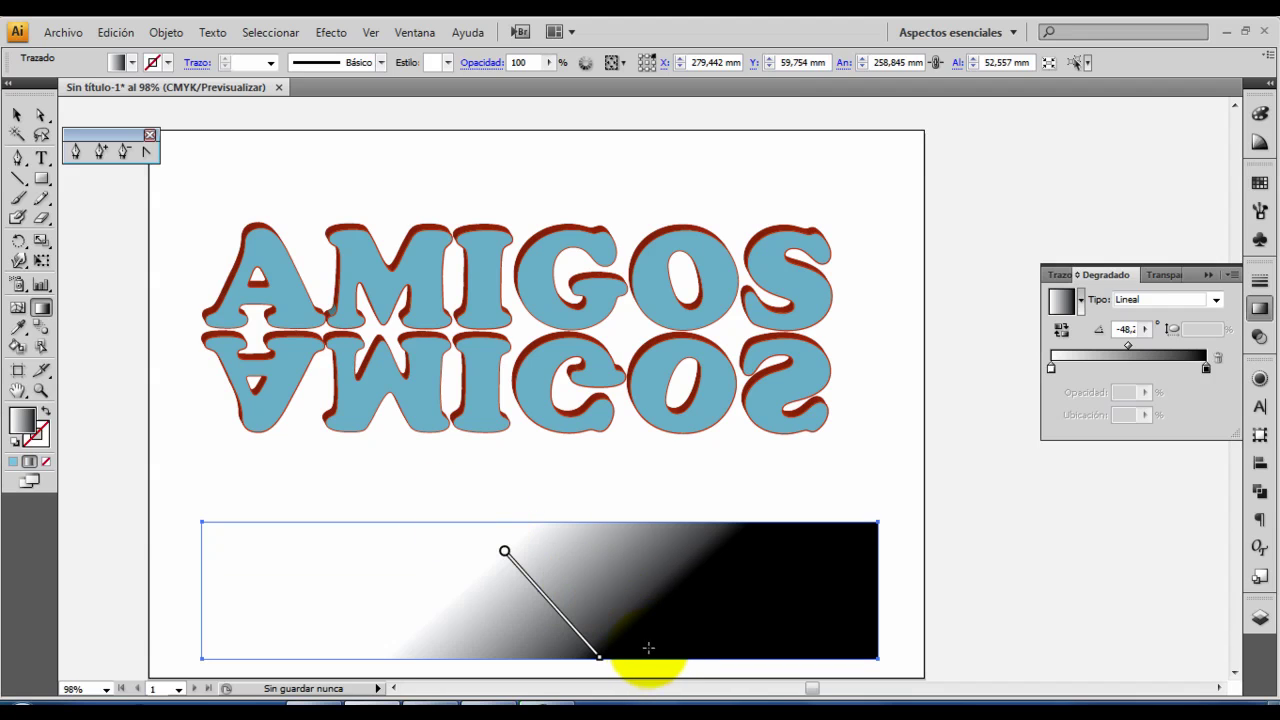
mouse_move(597, 659)
left_mouse_down()
mouse_move(640, 601)
mouse_move(658, 649)
mouse_move(523, 518)
left_mouse_up()
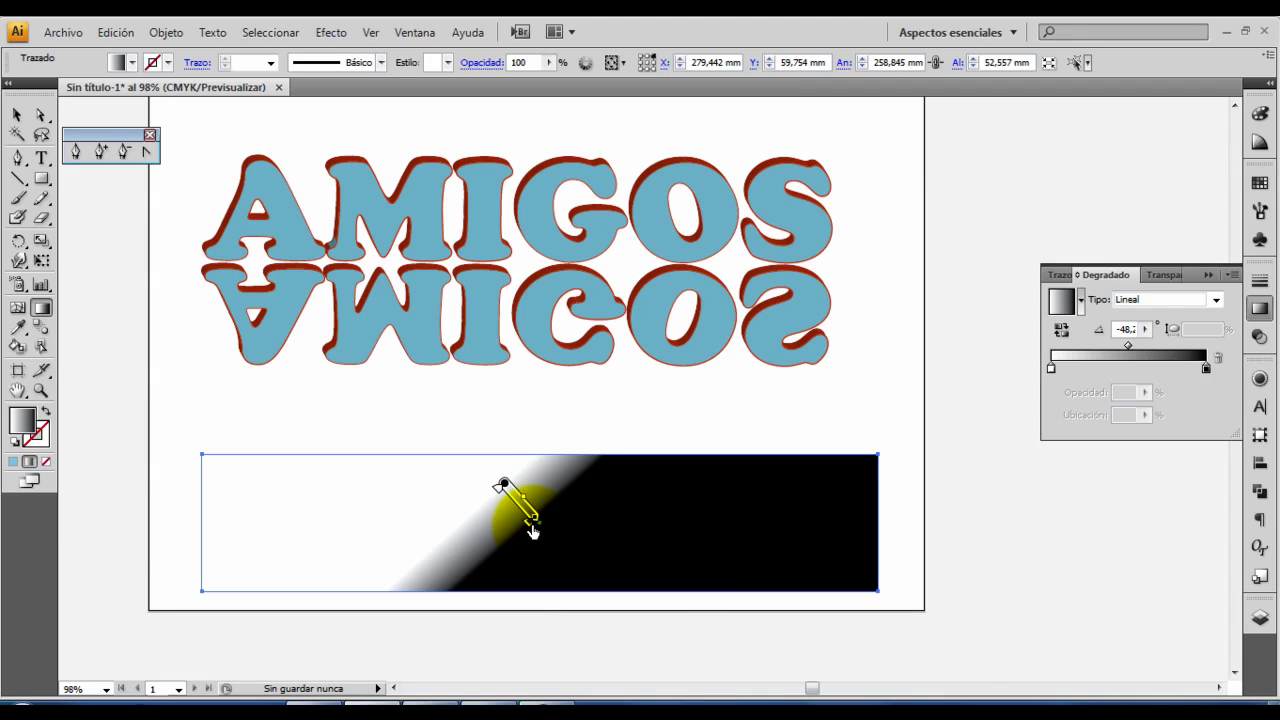
left_click_drag(513, 515, 519, 571)
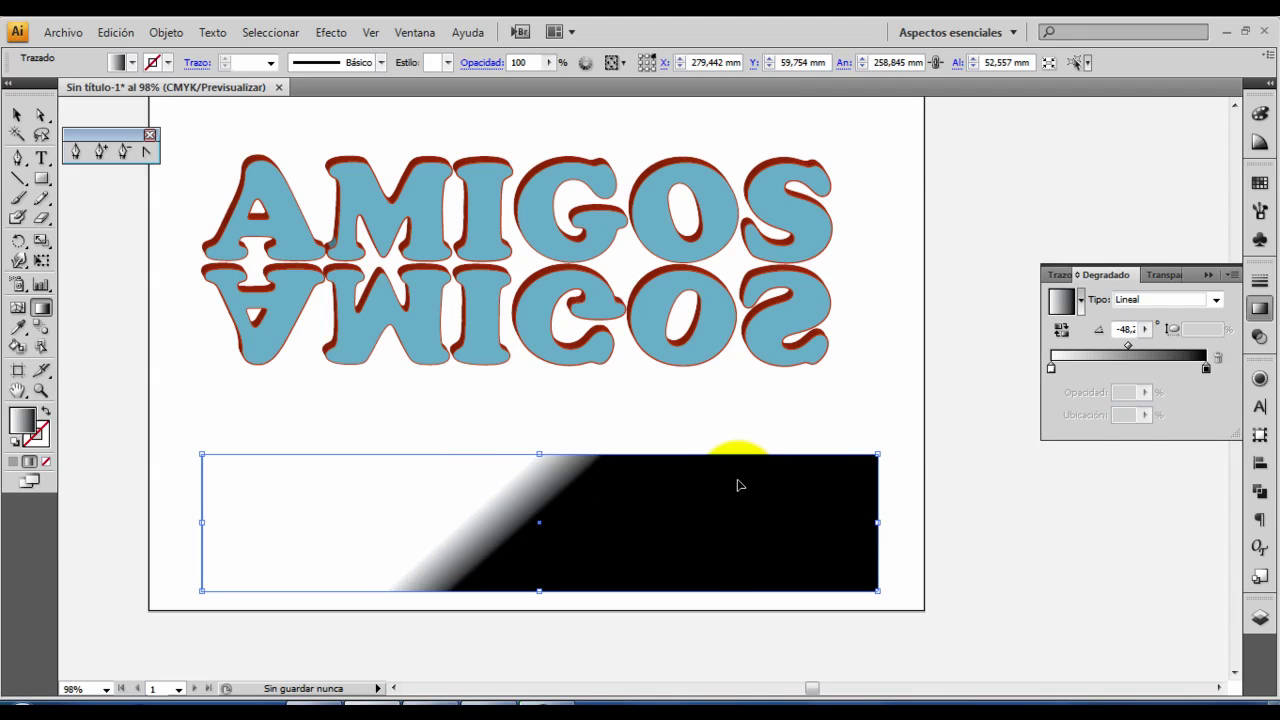
left_click_drag(740, 485, 737, 485)
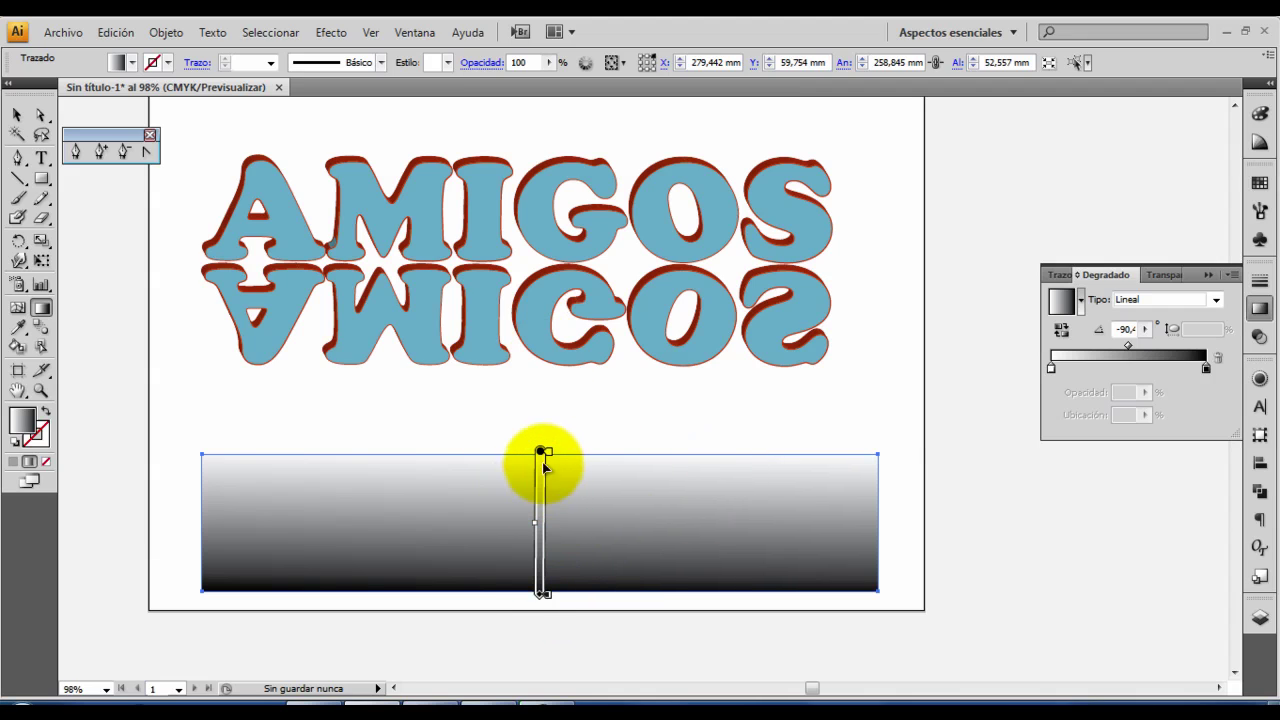
mouse_move(540, 444)
left_mouse_down()
mouse_move(541, 380)
mouse_move(540, 448)
left_mouse_up()
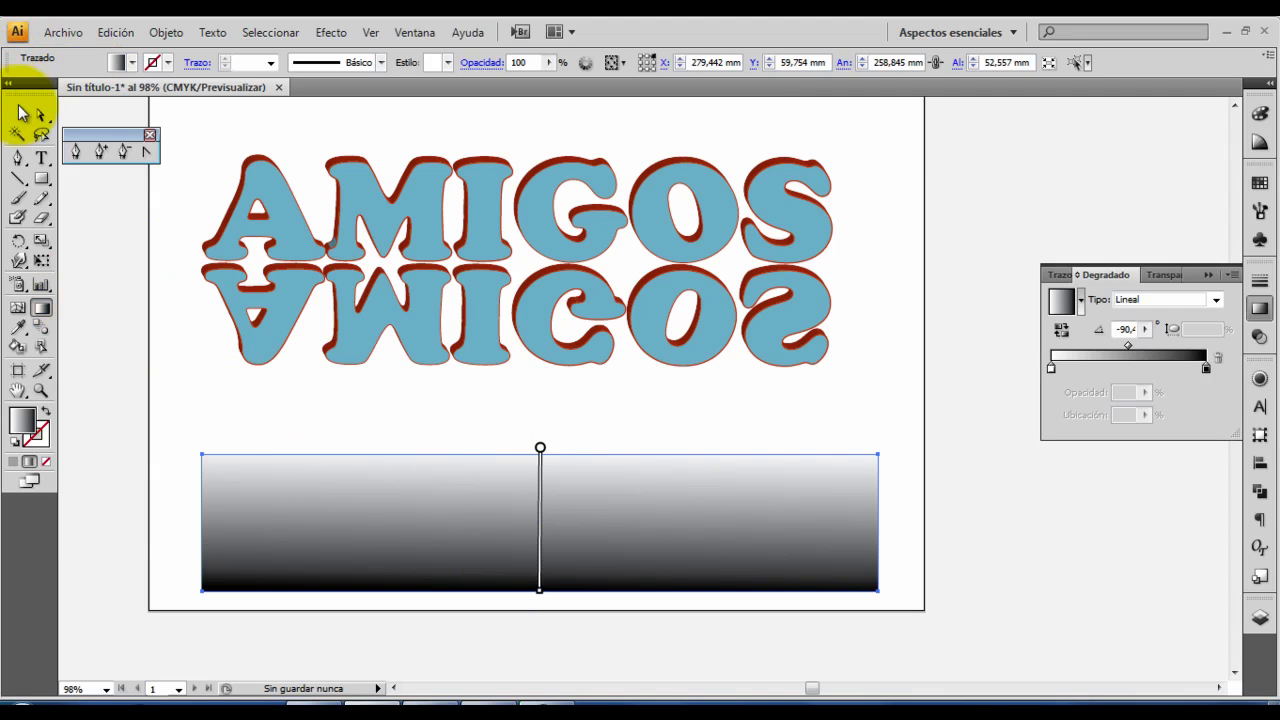
left_click(18, 117)
mouse_move(424, 546)
left_mouse_down()
mouse_move(416, 339)
mouse_move(400, 350)
left_mouse_up()
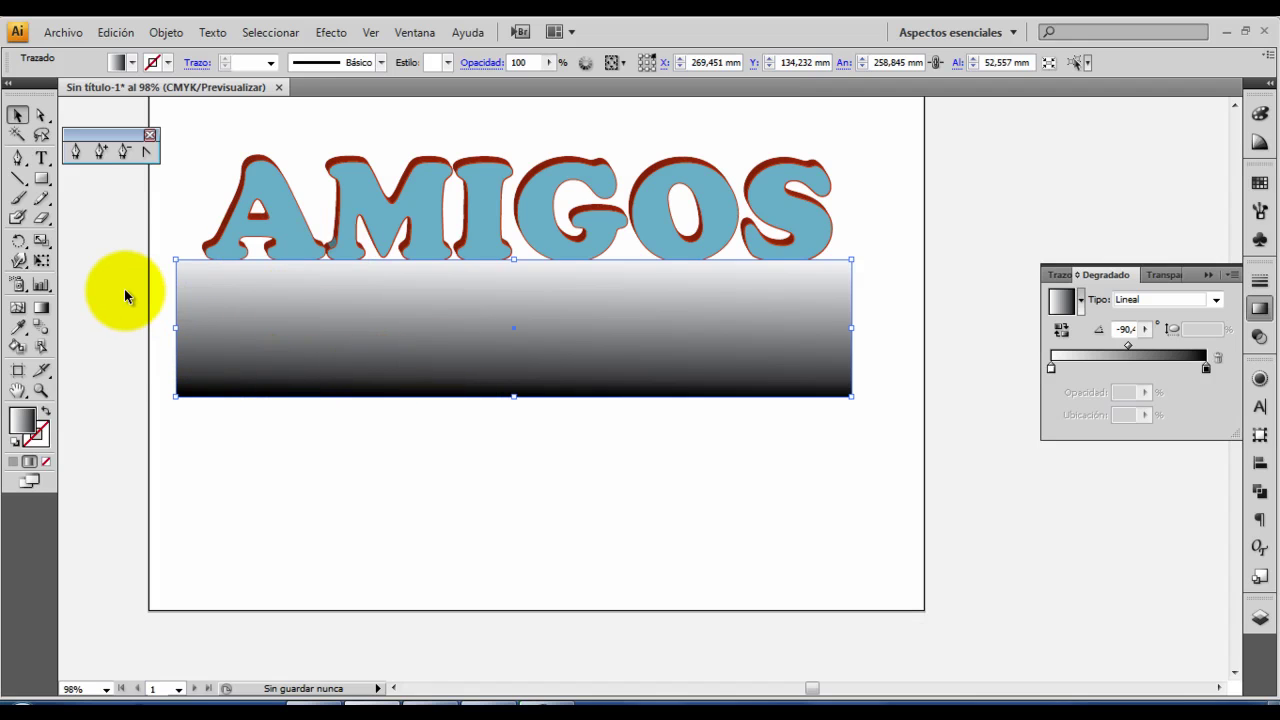
Step: Apply the gradient rectangle to the reflection with Transparency's Crear máscara de opacidad
mouse_move(125, 291)
left_mouse_down()
mouse_move(396, 362)
mouse_move(903, 431)
left_mouse_up()
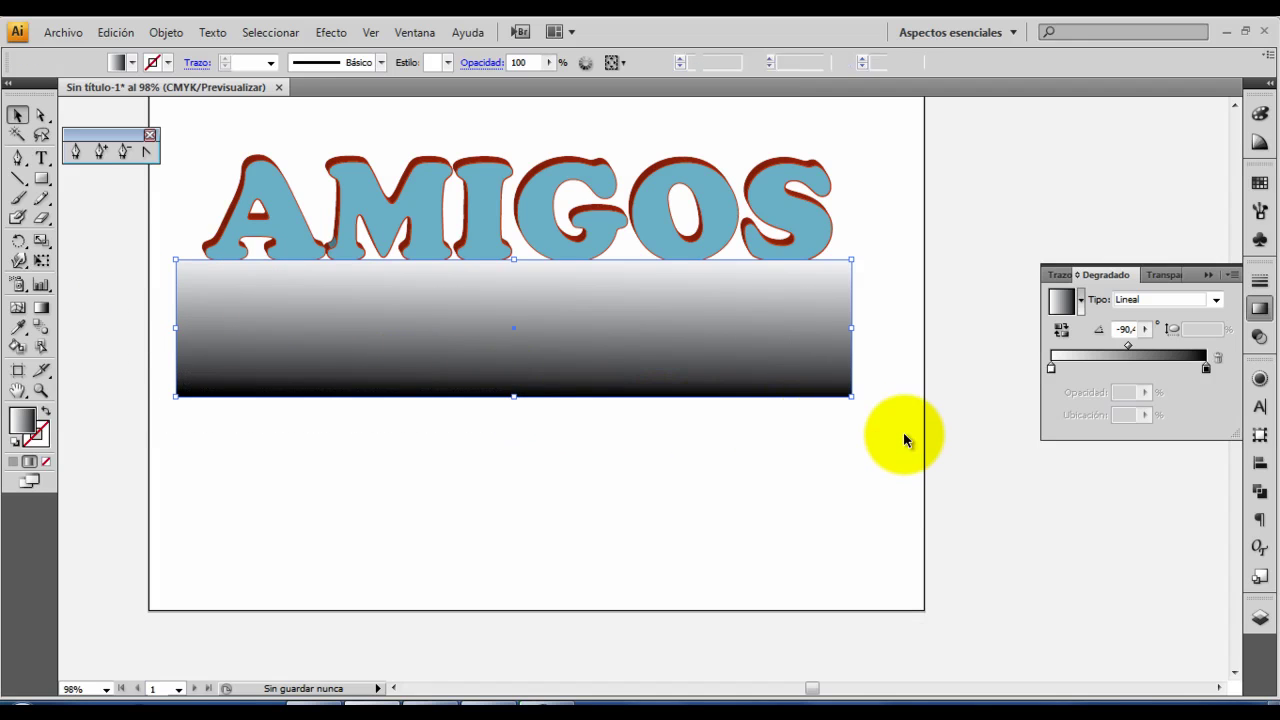
left_click(1259, 339)
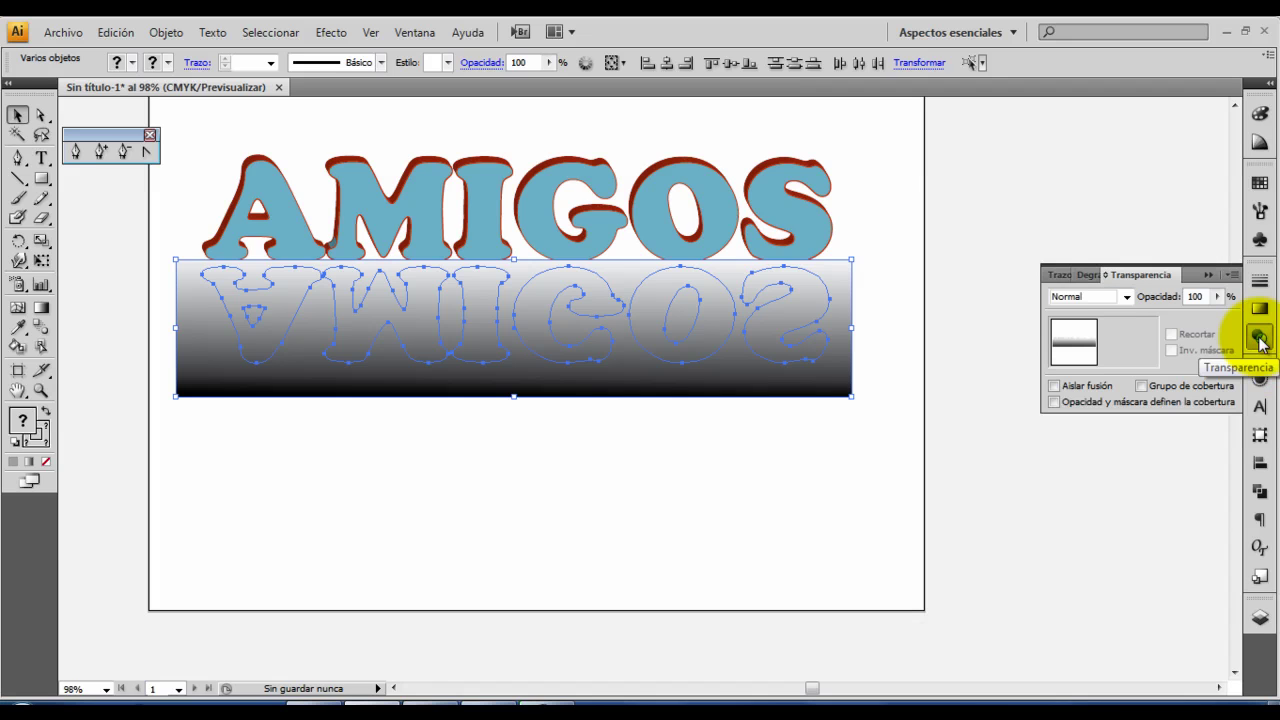
left_click(1230, 277)
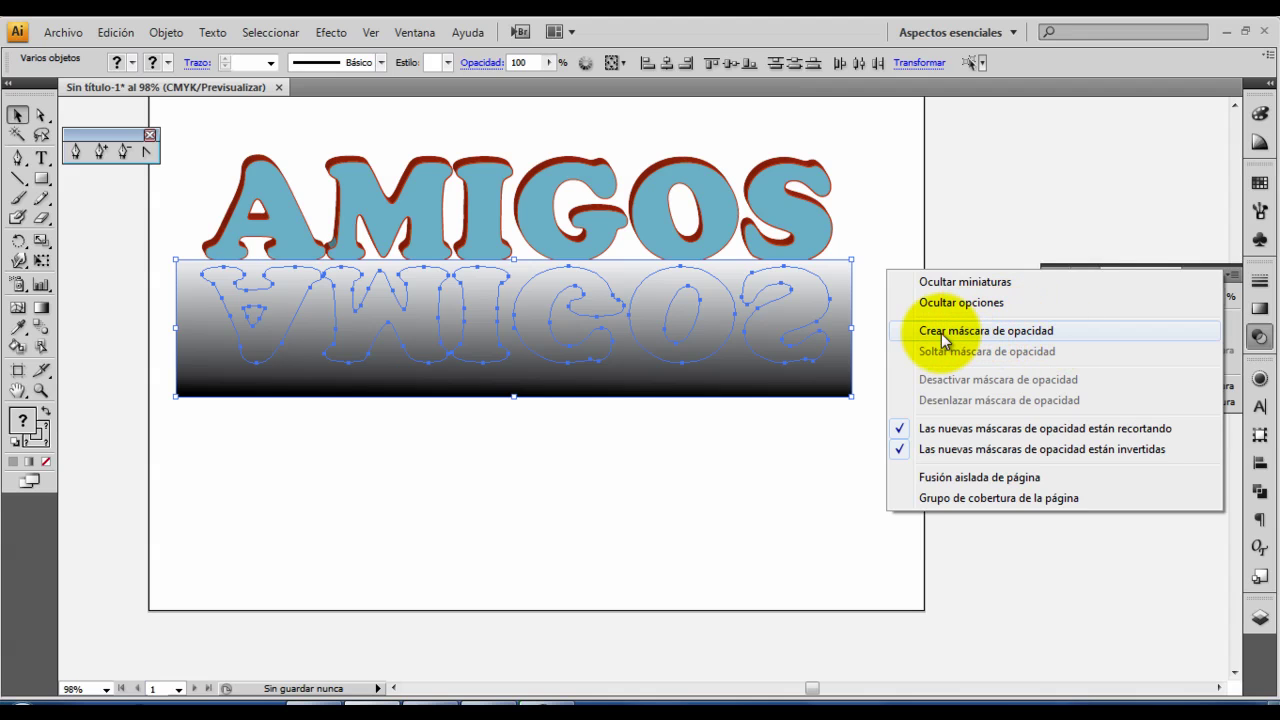
left_click(1020, 331)
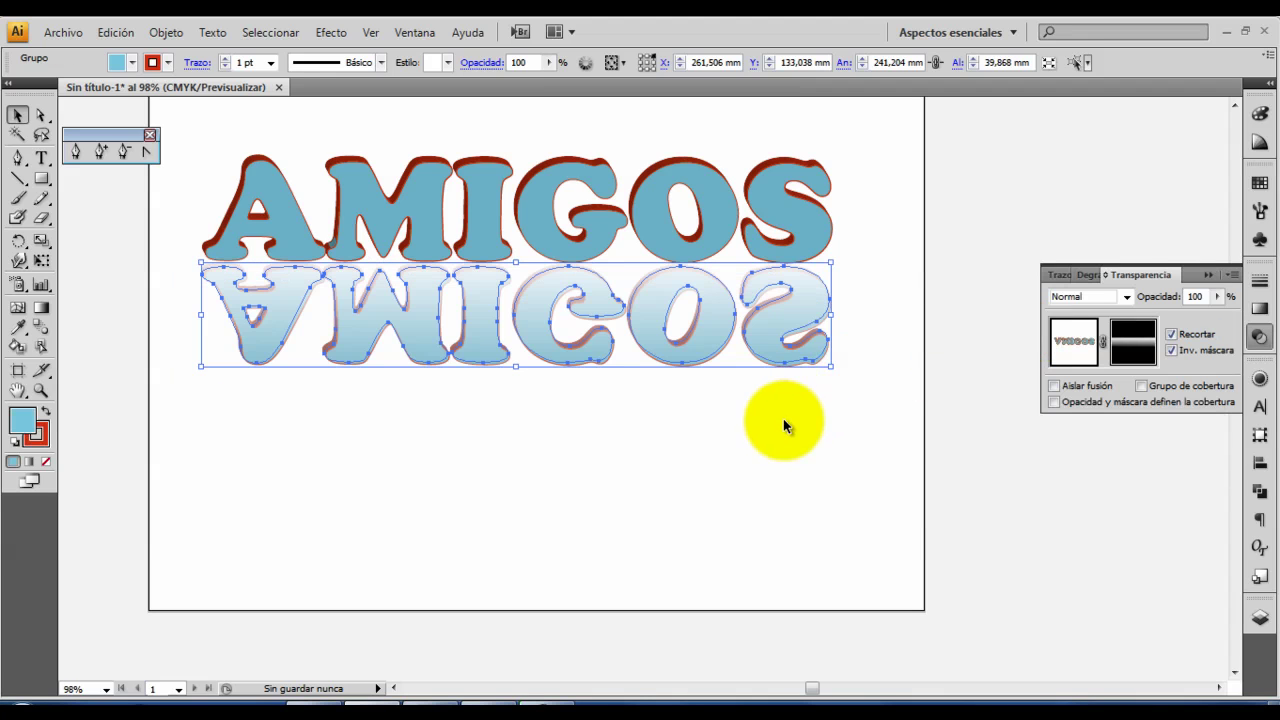
left_click(784, 425)
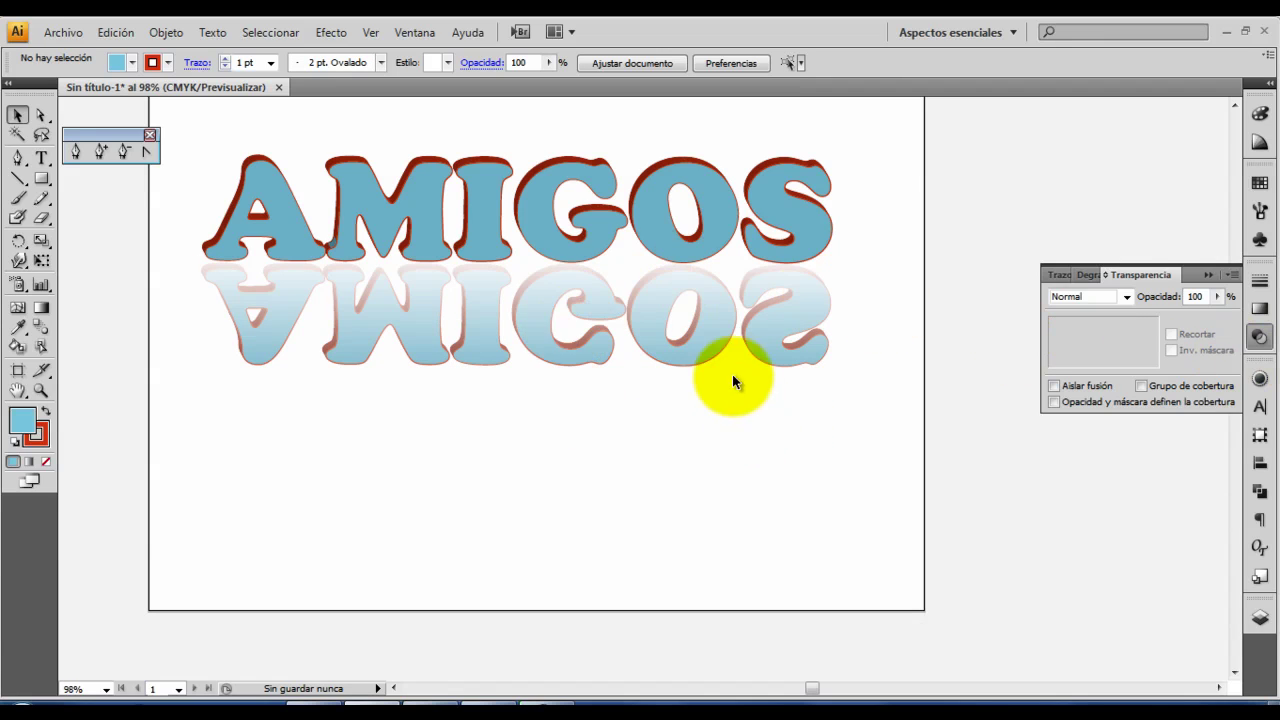
Step: Uncheck Inv. máscara and shift the mask gradient up so the reflection fades just below AMIGOS
left_click_drag(730, 309, 729, 309)
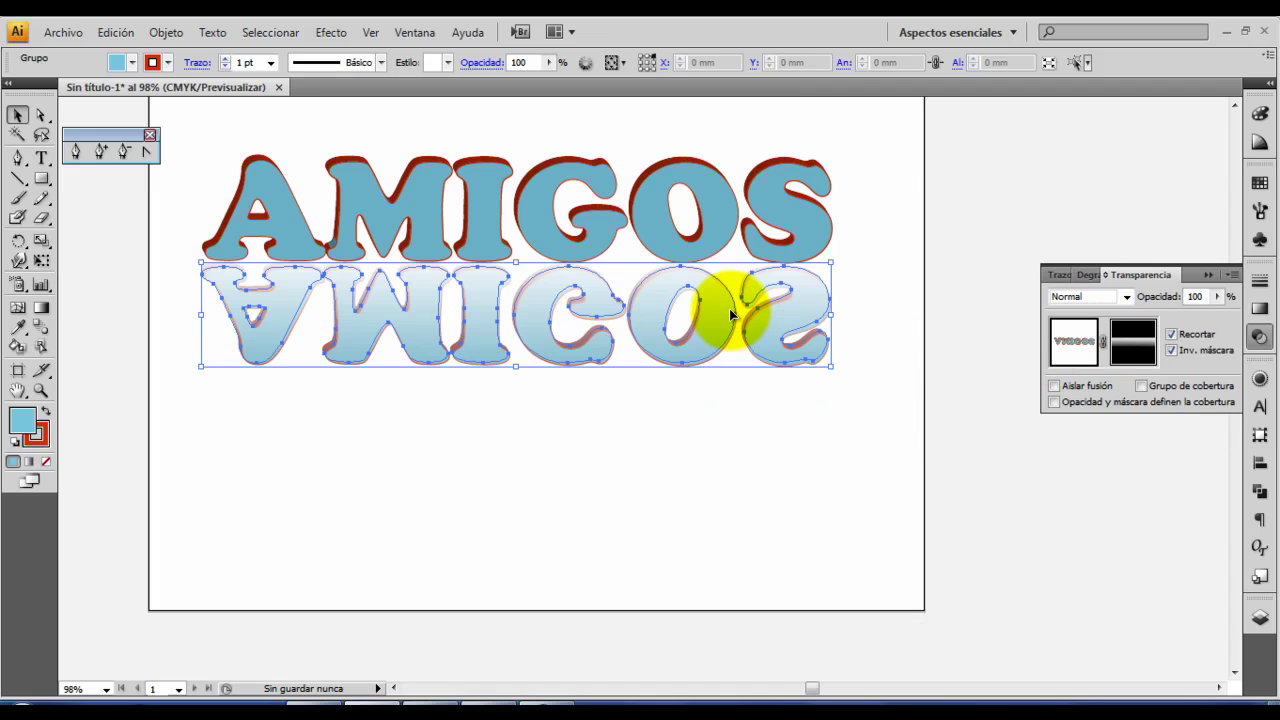
left_click(1172, 350)
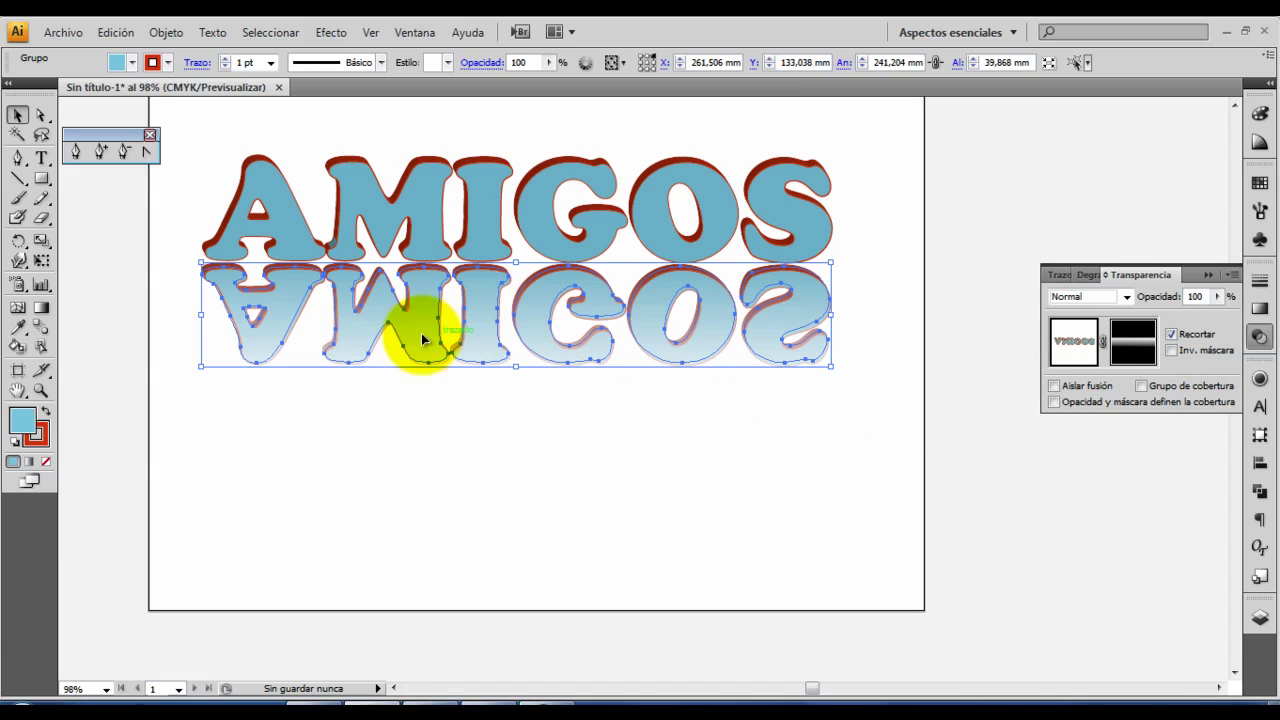
left_click(42, 312)
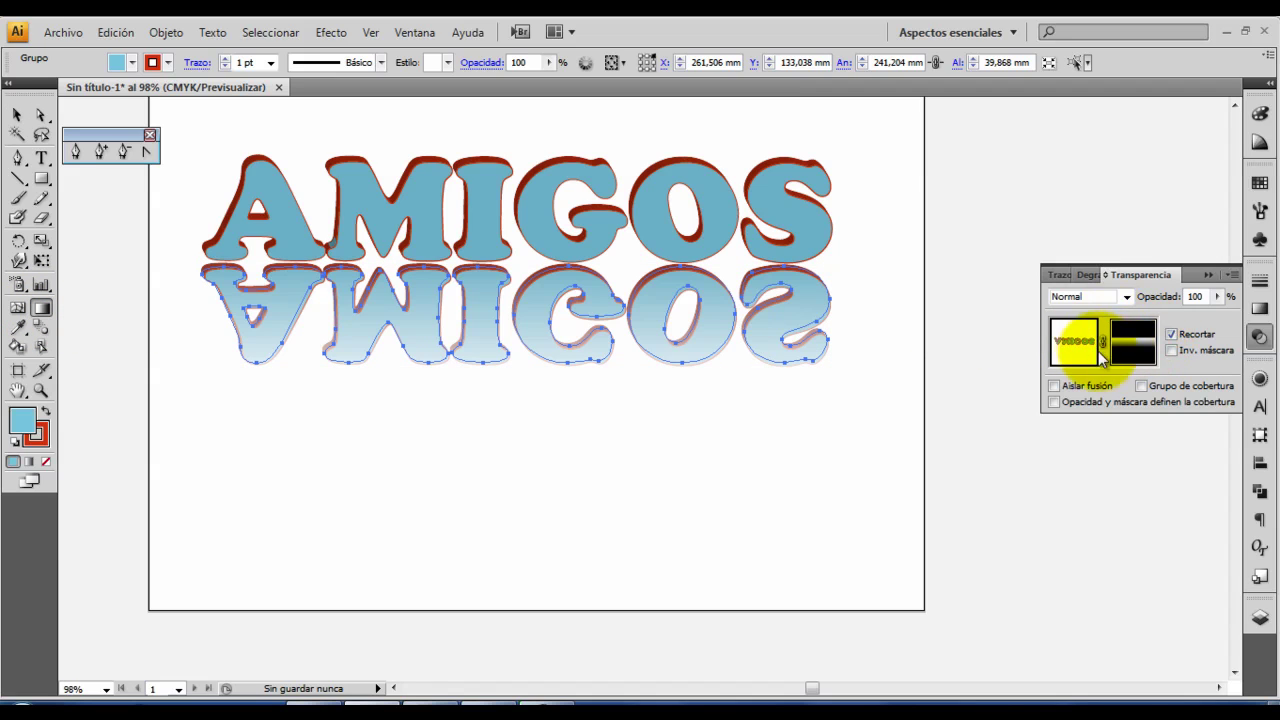
left_click(1127, 345)
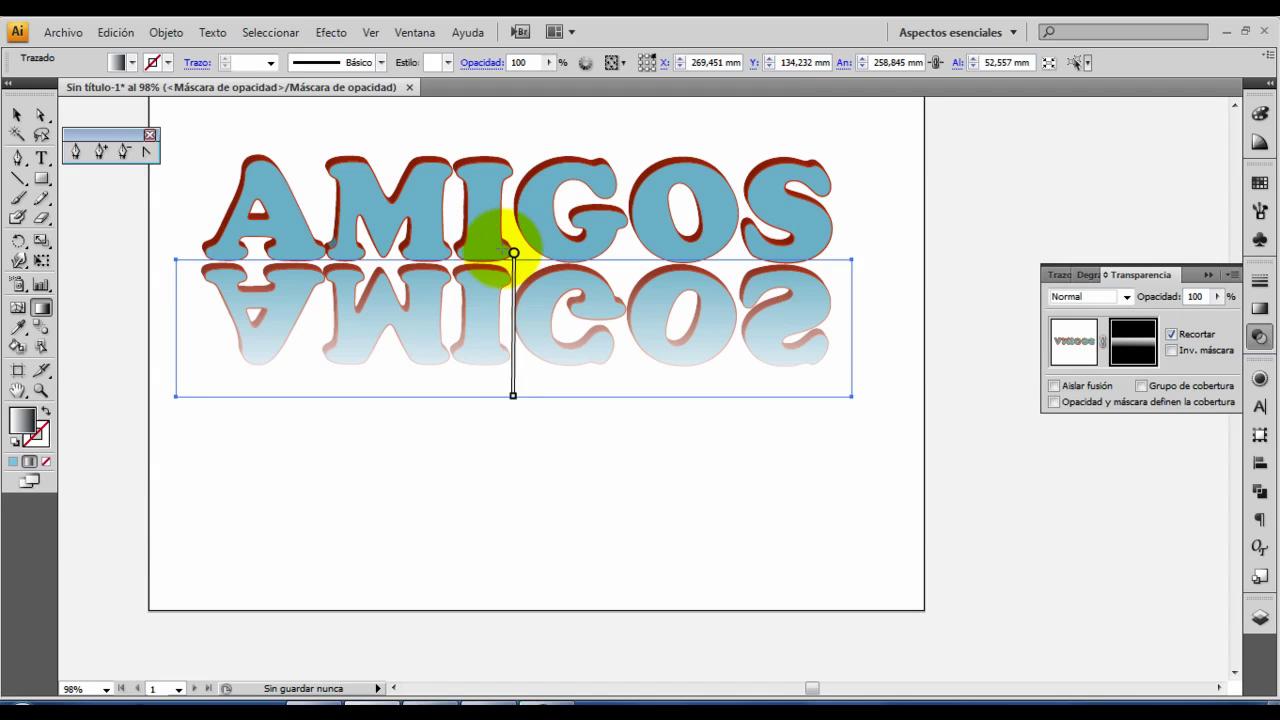
mouse_move(515, 320)
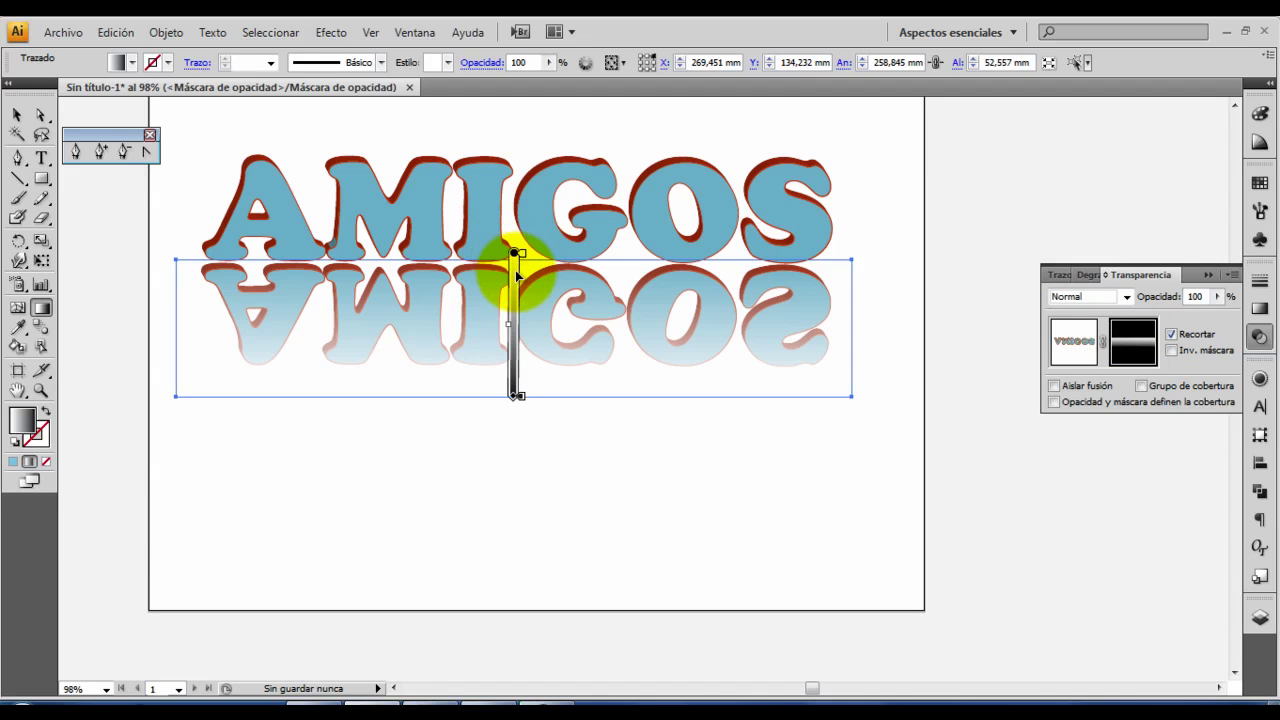
mouse_move(515, 270)
left_mouse_down()
mouse_move(519, 237)
mouse_move(515, 345)
mouse_move(513, 287)
left_mouse_up()
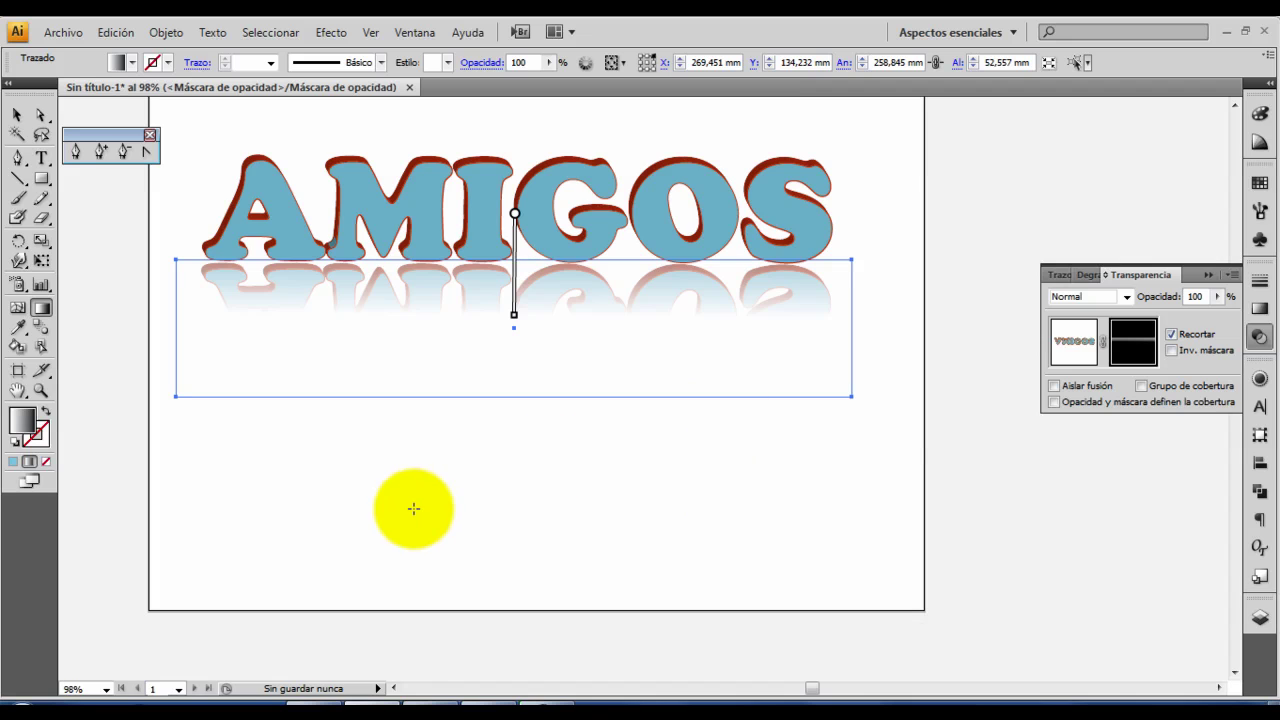
left_click(1075, 345)
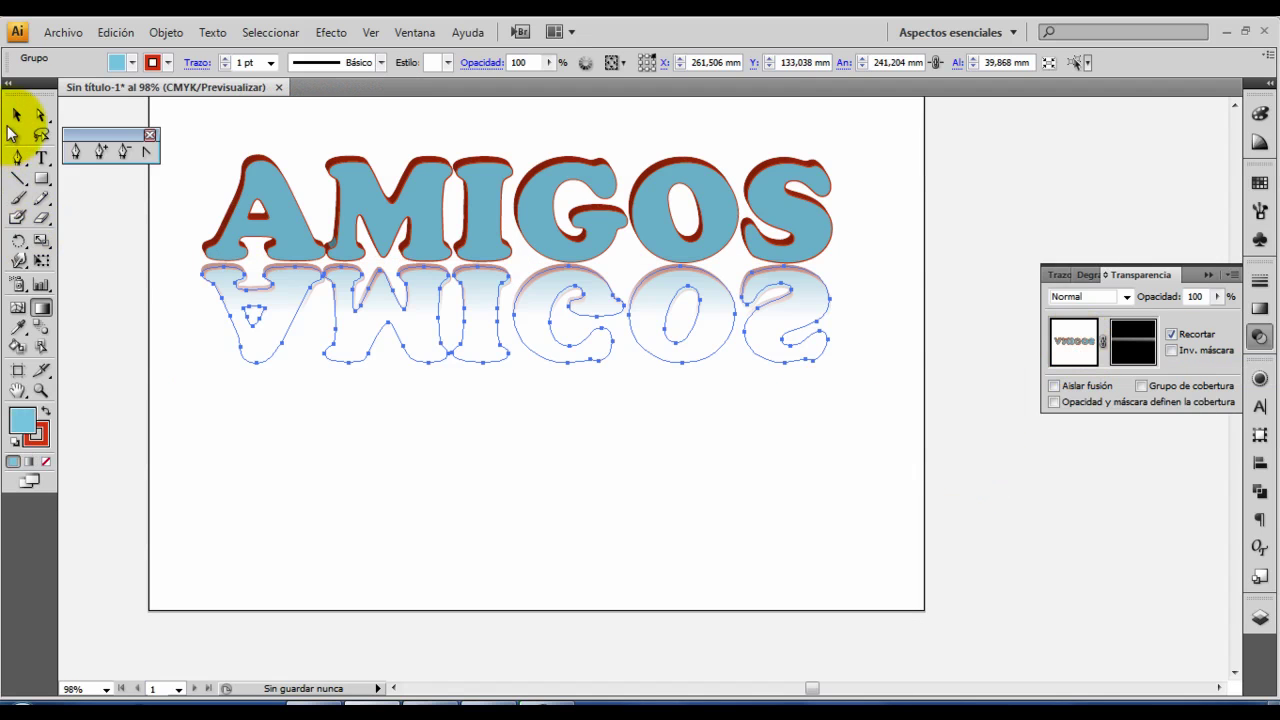
Step: Group AMIGOS and its reflection via Objeto > Agrupar and drag the group lower
left_click(17, 115)
left_click(233, 133)
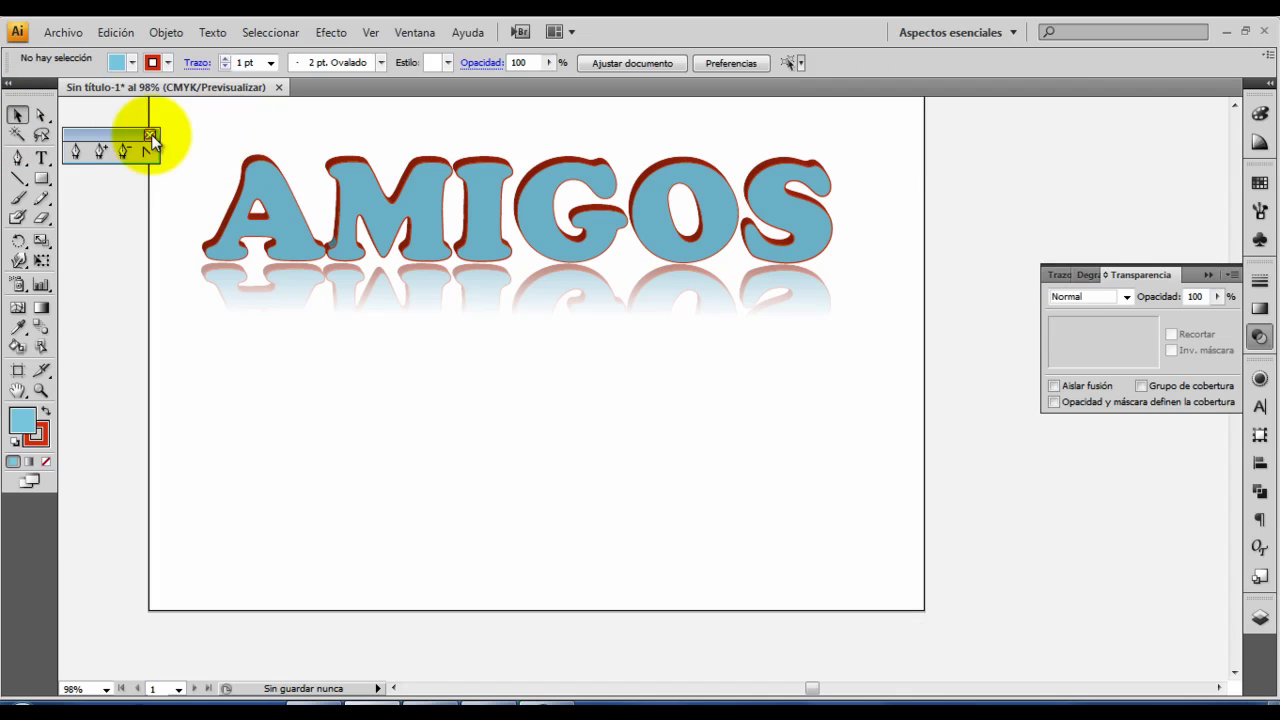
mouse_move(199, 129)
left_mouse_down()
mouse_move(834, 405)
mouse_move(877, 469)
left_mouse_up()
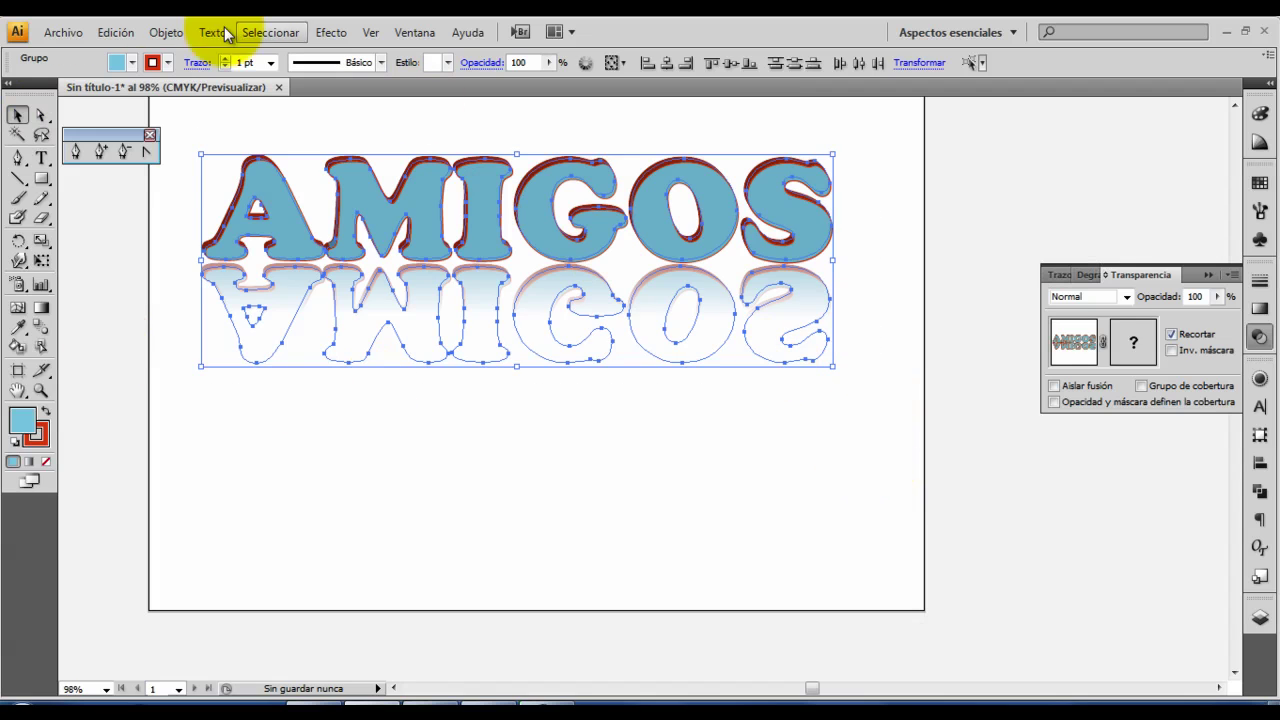
left_click(150, 32)
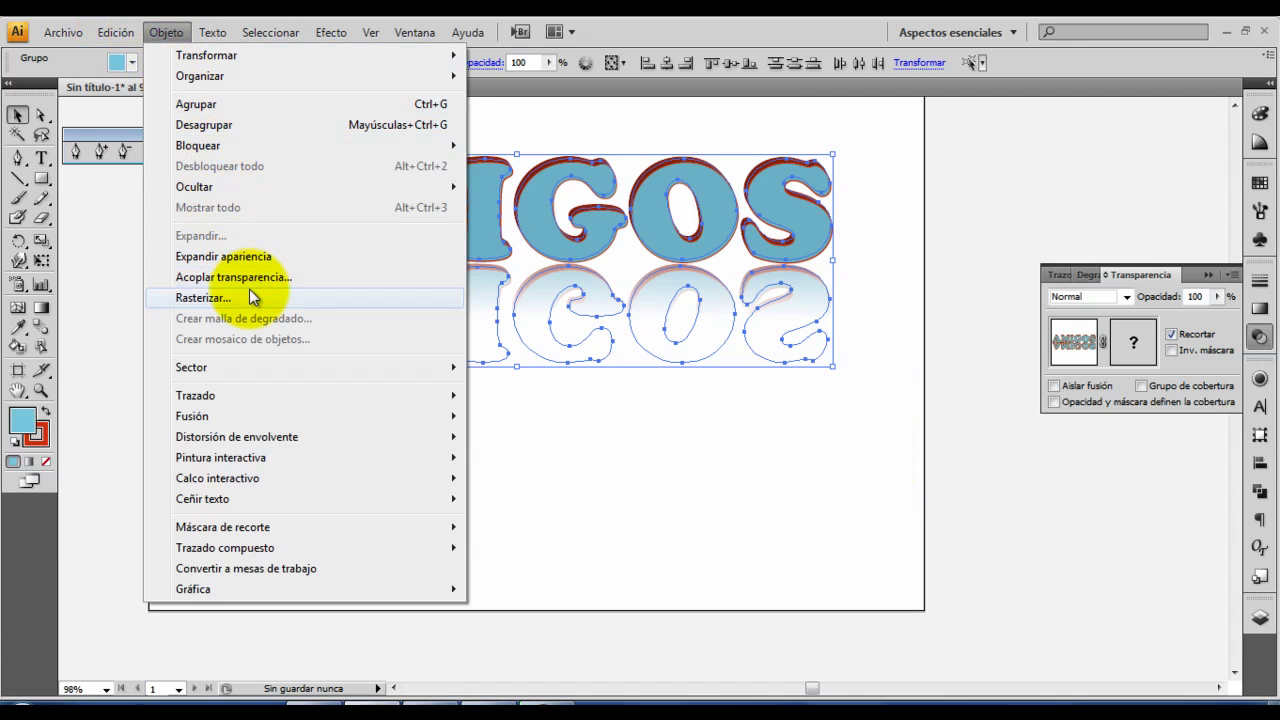
left_click(247, 104)
left_click_drag(472, 249, 484, 331)
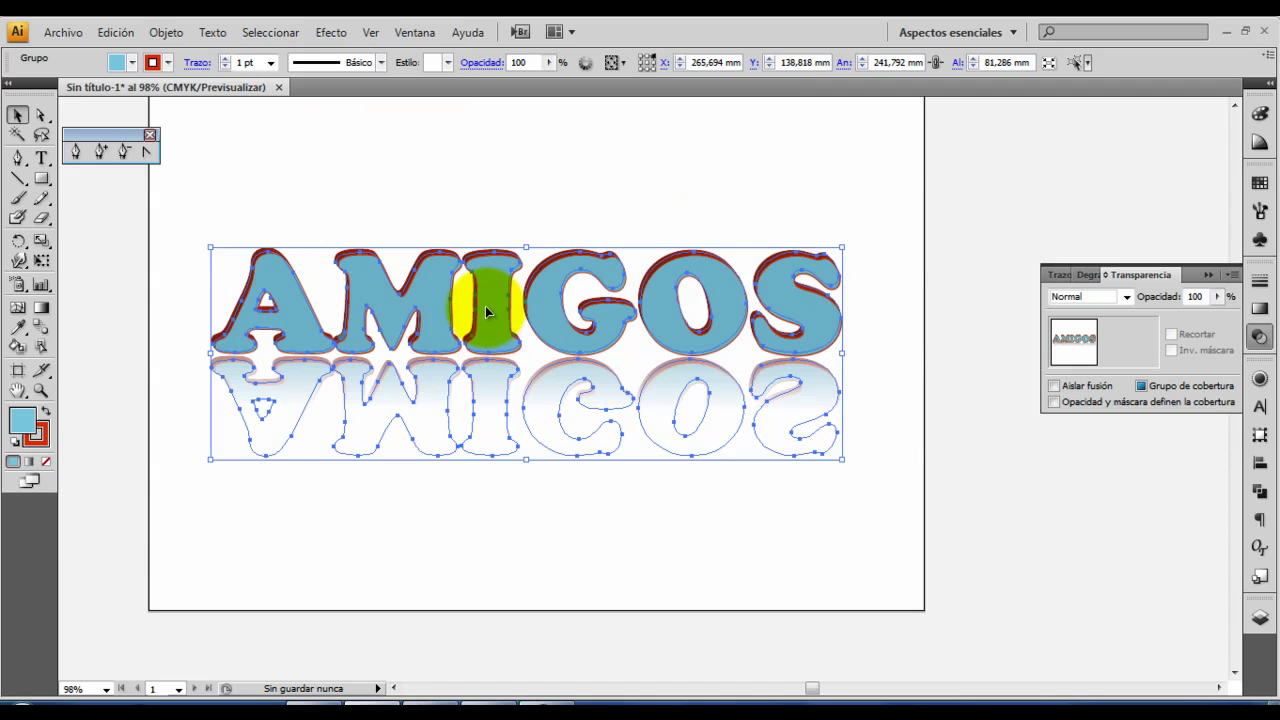